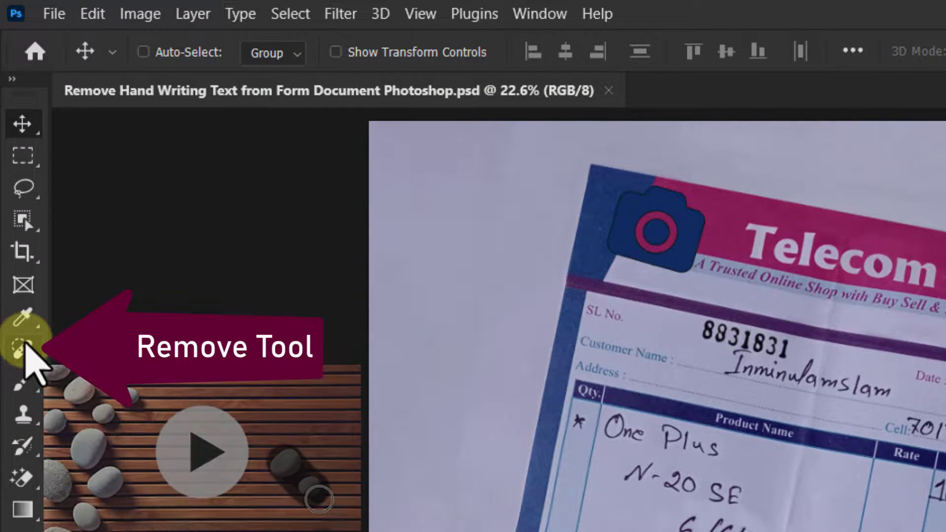
Switch to the Remove Tool from the healing tools flyout and raise its brush size to 300.
{"action": "left_click", "coordinate": [25, 345]}
{"action": "mouse_move", "coordinate": [25, 345]}
{"action": "left_mouse_down"}
{"action": "mouse_move", "coordinate": [119, 359]}
{"action": "mouse_move", "coordinate": [110, 379]}
{"action": "left_mouse_up"}
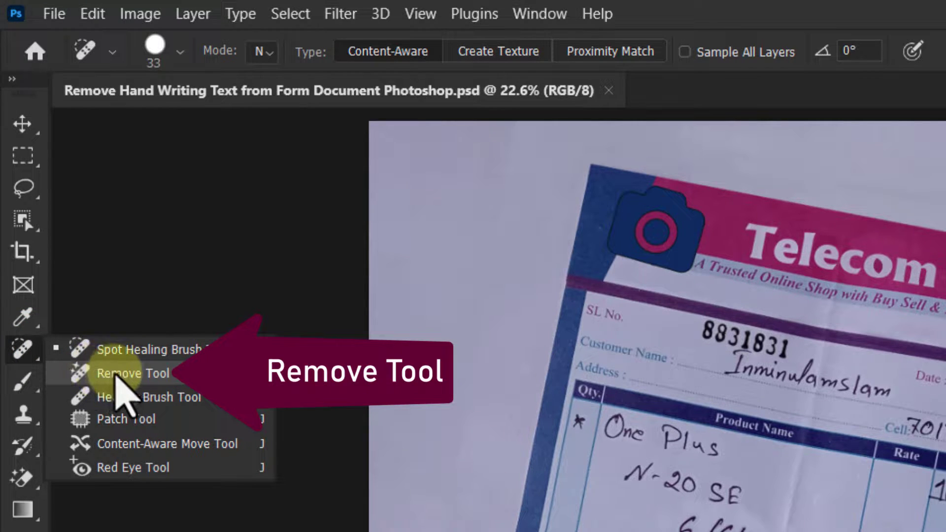
{"action": "left_click", "coordinate": [128, 373]}
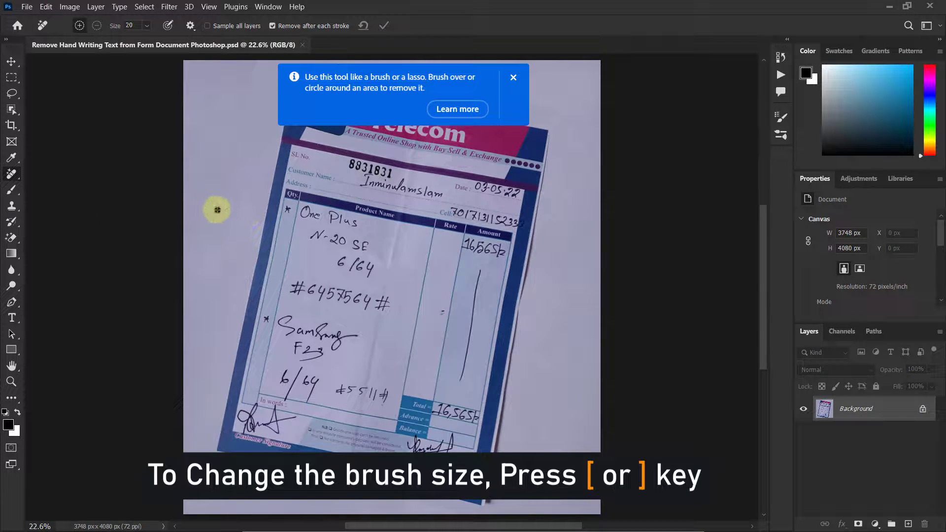
{"action": "key", "text": "bracketright"}
{"action": "key", "text": "bracketright"}
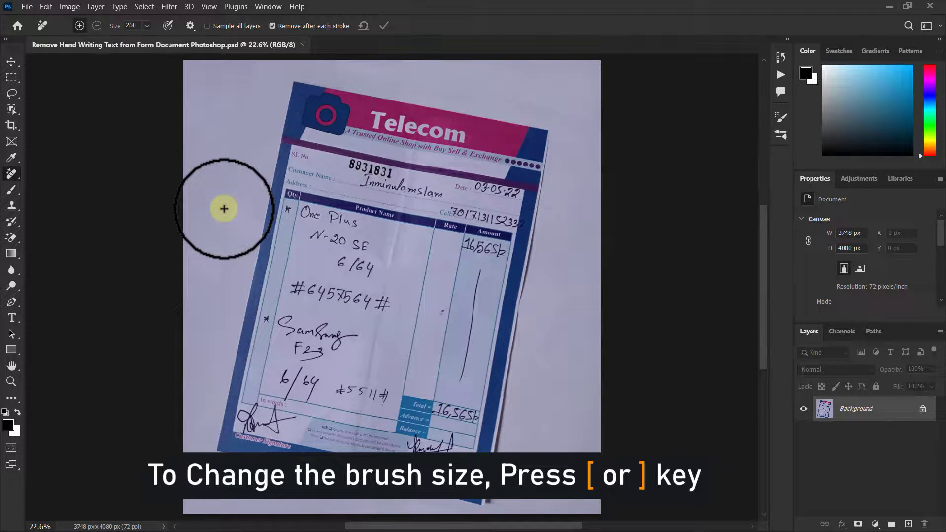
{"action": "key", "text": "bracketright"}
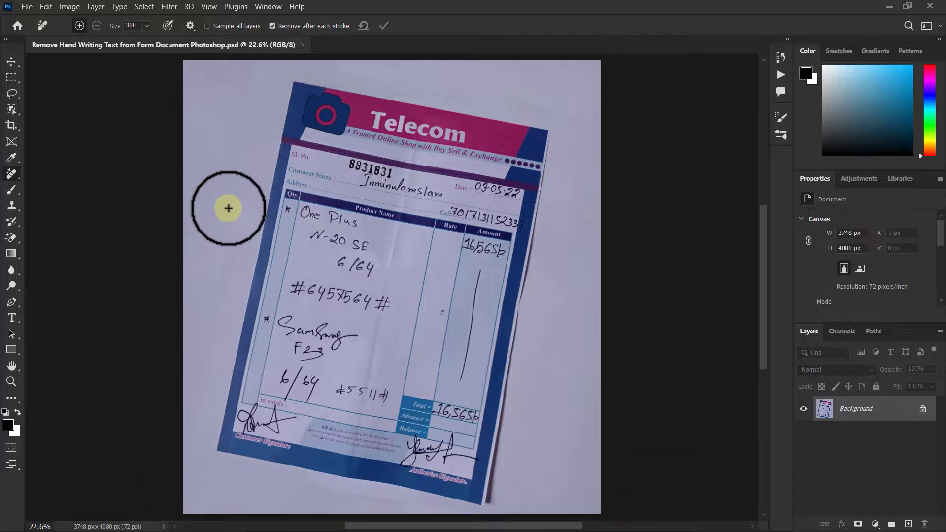
{"action": "left_click_drag", "start_coordinate": [320, 218], "coordinate": [358, 213]}
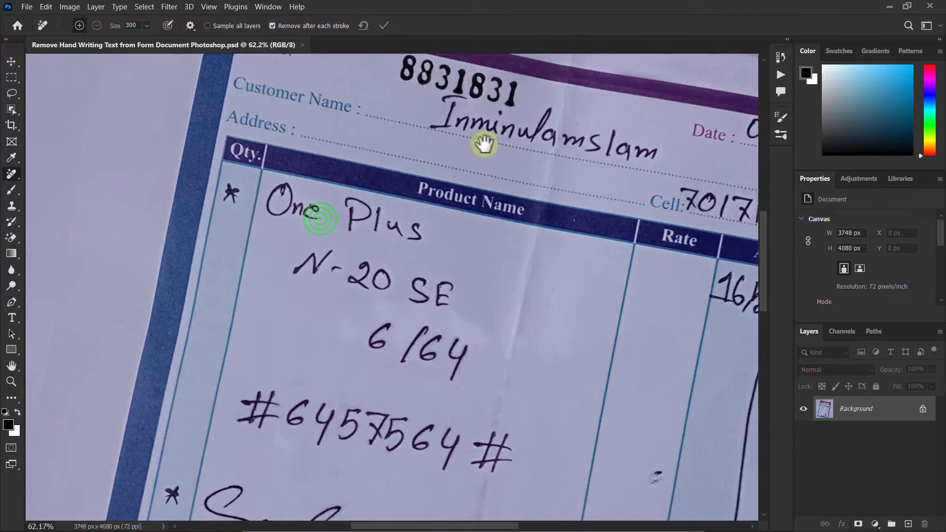
Zoom in on the handwritten customer name and shrink the Remove Tool brush to about 40.
{"action": "left_click_drag", "start_coordinate": [487, 142], "coordinate": [327, 222]}
{"action": "left_click_drag", "start_coordinate": [466, 204], "coordinate": [522, 195]}
{"action": "key", "text": "bracketleft"}
{"action": "key", "text": "bracketleft"}
{"action": "key", "text": "bracketleft"}
{"action": "key", "text": "bracketleft"}
{"action": "key", "text": "bracketleft"}
{"action": "key", "text": "bracketleft"}
{"action": "key", "text": "bracketleft"}
{"action": "key", "text": "bracketleft"}
{"action": "key", "text": "bracketleft"}
{"action": "key", "text": "bracketleft"}
{"action": "key", "text": "bracketleft"}
{"action": "key", "text": "bracketleft"}
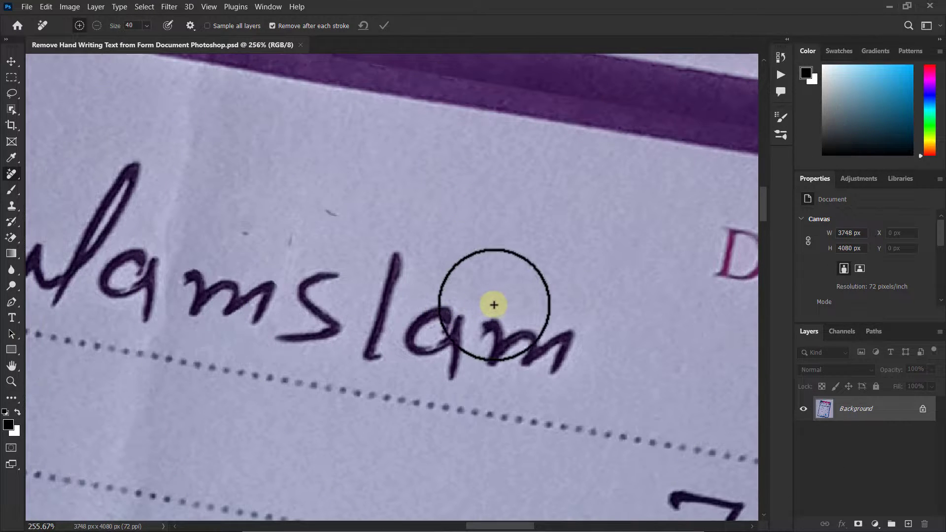
{"action": "key", "text": "bracketleft"}
Paint out each letter of the handwritten customer name below the 831831 number.
{"action": "mouse_move", "coordinate": [563, 356]}
{"action": "left_mouse_down"}
{"action": "mouse_move", "coordinate": [559, 363]}
{"action": "mouse_move", "coordinate": [503, 321]}
{"action": "mouse_move", "coordinate": [496, 347]}
{"action": "mouse_move", "coordinate": [473, 367]}
{"action": "mouse_move", "coordinate": [430, 320]}
{"action": "mouse_move", "coordinate": [422, 340]}
{"action": "mouse_move", "coordinate": [438, 337]}
{"action": "left_mouse_up"}
{"action": "left_click_drag", "start_coordinate": [397, 245], "coordinate": [372, 339]}
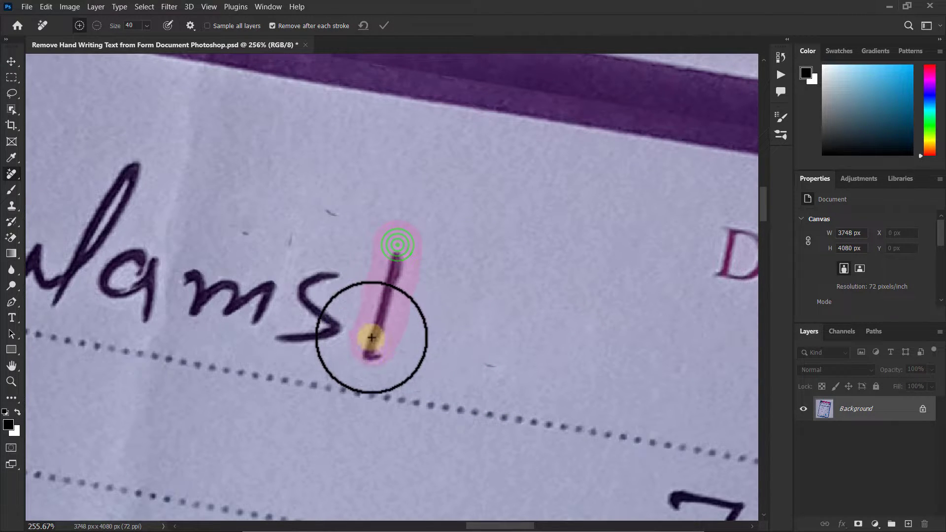
{"action": "mouse_move", "coordinate": [337, 274]}
{"action": "left_mouse_down"}
{"action": "mouse_move", "coordinate": [309, 299]}
{"action": "mouse_move", "coordinate": [329, 329]}
{"action": "mouse_move", "coordinate": [284, 331]}
{"action": "mouse_move", "coordinate": [257, 290]}
{"action": "mouse_move", "coordinate": [216, 303]}
{"action": "mouse_move", "coordinate": [195, 275]}
{"action": "mouse_move", "coordinate": [220, 312]}
{"action": "left_mouse_up"}
{"action": "left_click_drag", "start_coordinate": [185, 286], "coordinate": [445, 283]}
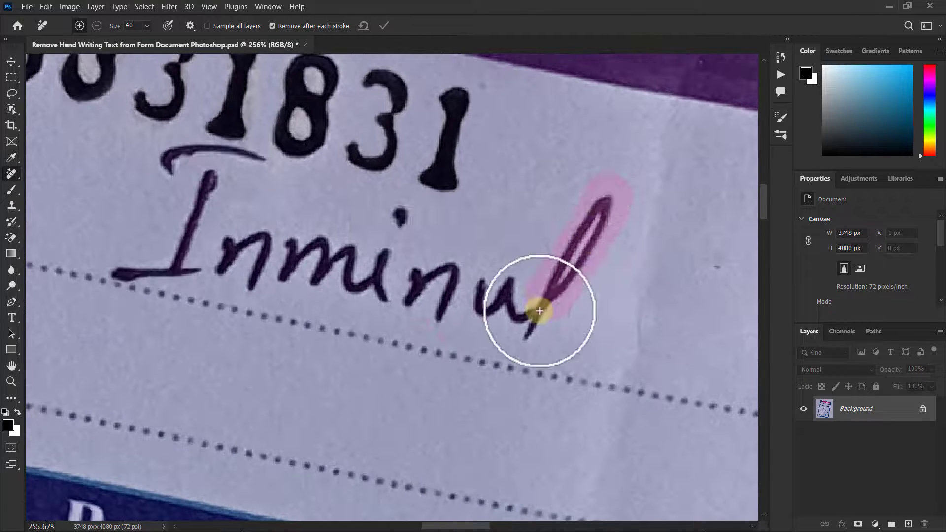
{"action": "left_click_drag", "start_coordinate": [539, 310], "coordinate": [539, 311]}
{"action": "left_click_drag", "start_coordinate": [402, 250], "coordinate": [211, 186]}
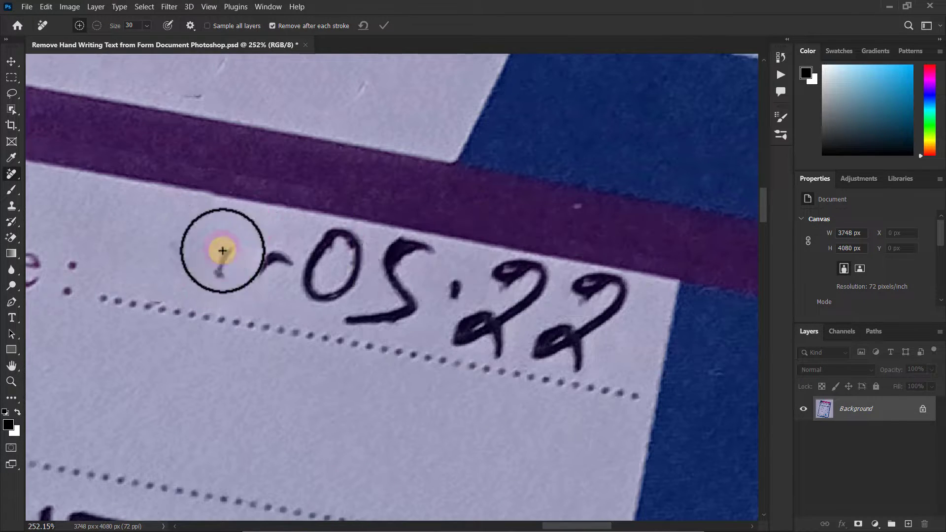
Erase the handwritten date digits from the form.
{"action": "left_click_drag", "start_coordinate": [219, 247], "coordinate": [340, 276]}
{"action": "left_click_drag", "start_coordinate": [426, 246], "coordinate": [346, 311]}
{"action": "left_click_drag", "start_coordinate": [529, 273], "coordinate": [485, 340]}
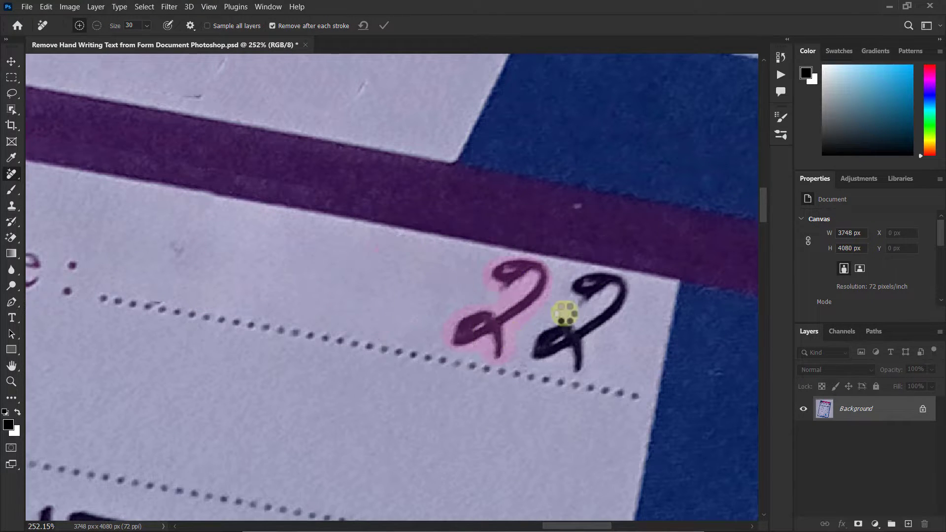
{"action": "left_click_drag", "start_coordinate": [610, 281], "coordinate": [545, 310]}
Erase the handwritten Cell number digits.
{"action": "left_click_drag", "start_coordinate": [295, 197], "coordinate": [280, 276]}
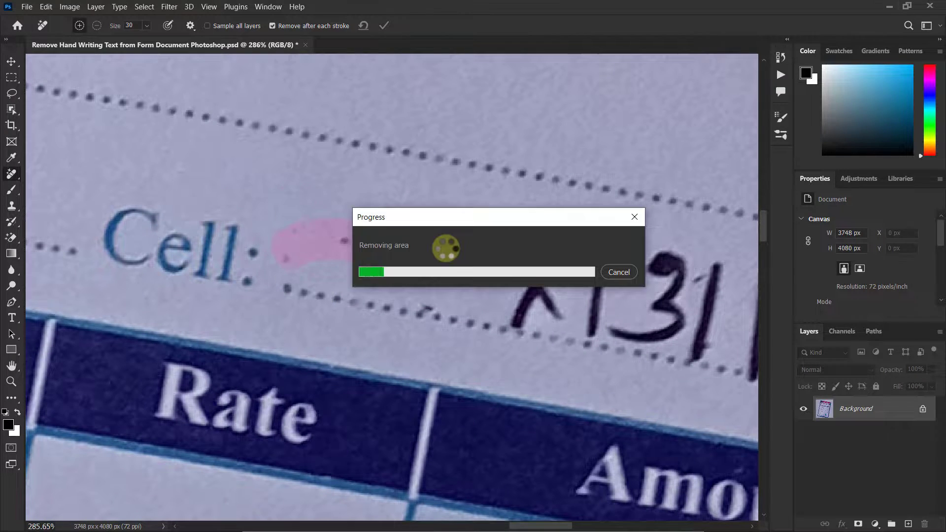
{"action": "left_click_drag", "start_coordinate": [433, 255], "coordinate": [346, 322]}
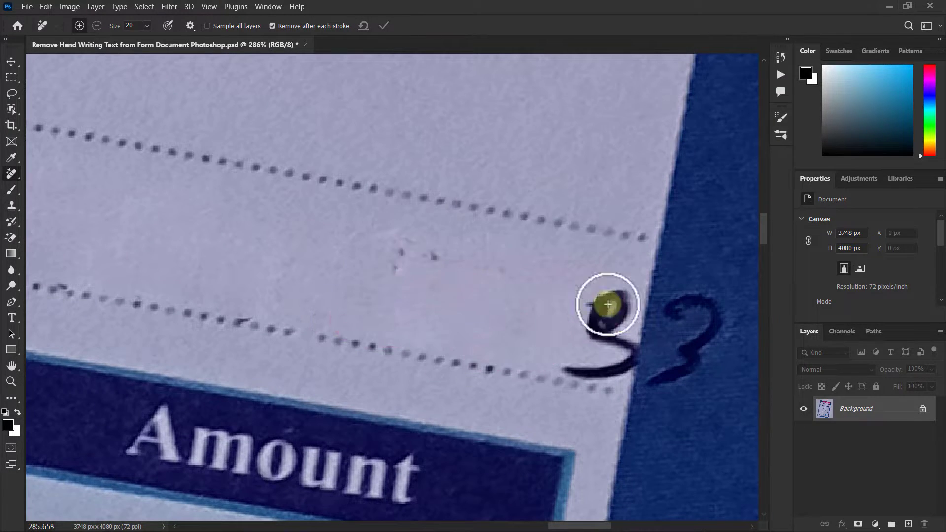
{"action": "left_click_drag", "start_coordinate": [606, 306], "coordinate": [615, 315]}
{"action": "left_click_drag", "start_coordinate": [391, 258], "coordinate": [424, 255]}
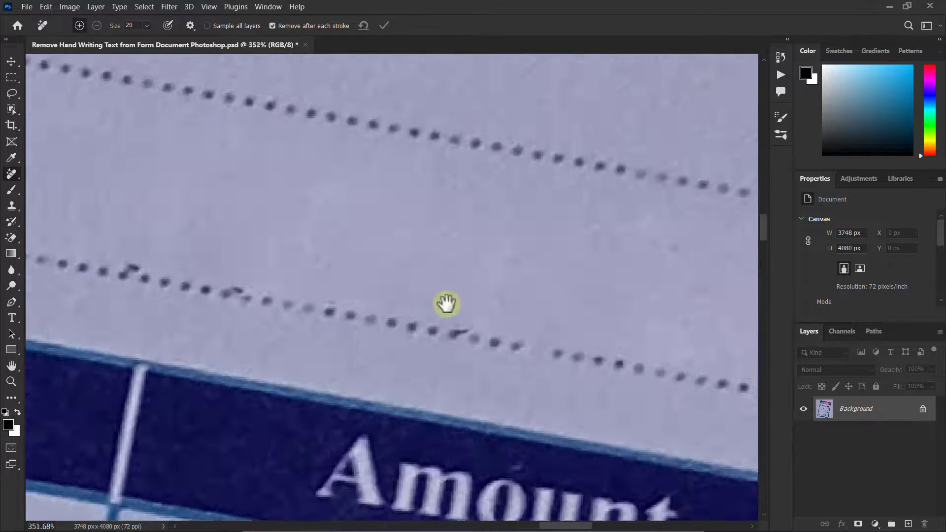
Erase the handwritten 165 amount, the 16,565 total, and the authorizing signature.
{"action": "left_click", "coordinate": [141, 320]}
{"action": "left_click_drag", "start_coordinate": [515, 239], "coordinate": [451, 277]}
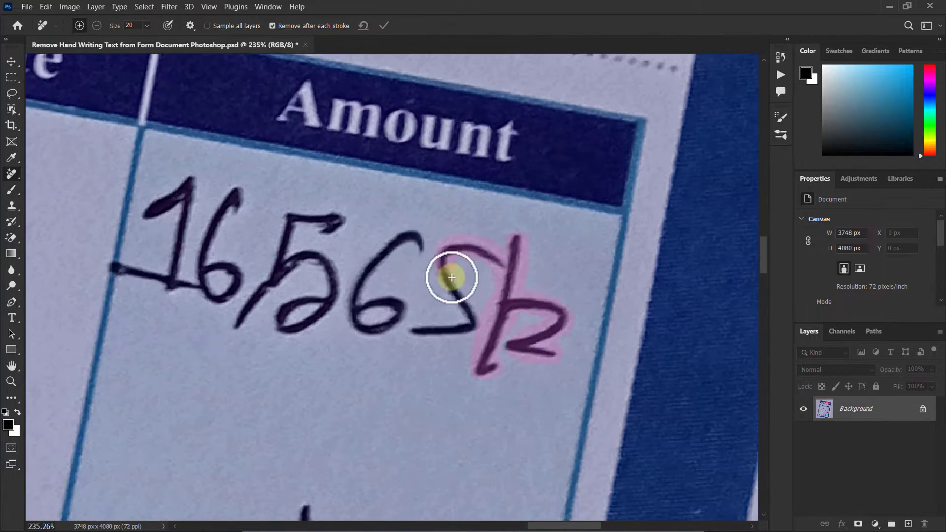
{"action": "mouse_move", "coordinate": [343, 221]}
{"action": "left_mouse_down"}
{"action": "mouse_move", "coordinate": [228, 291]}
{"action": "mouse_move", "coordinate": [169, 274]}
{"action": "mouse_move", "coordinate": [194, 280]}
{"action": "left_mouse_up"}
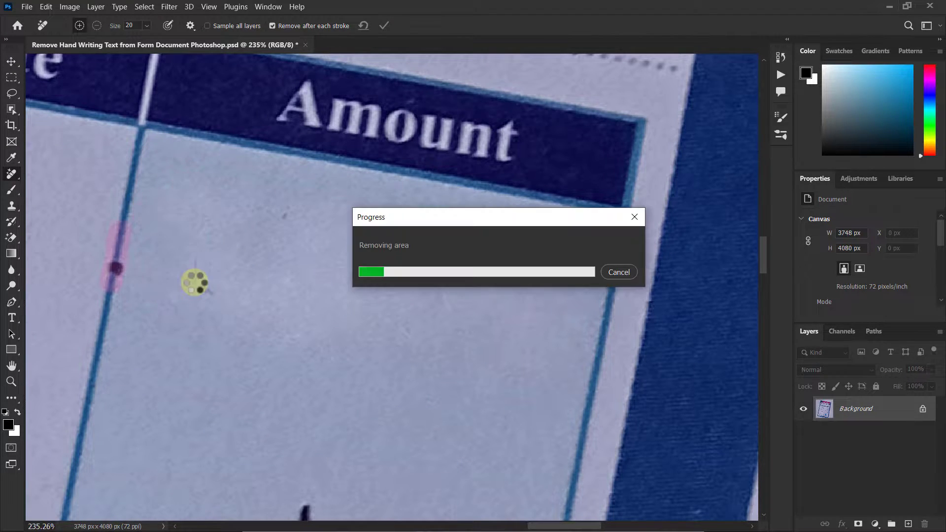
{"action": "left_click_drag", "start_coordinate": [266, 197], "coordinate": [185, 299]}
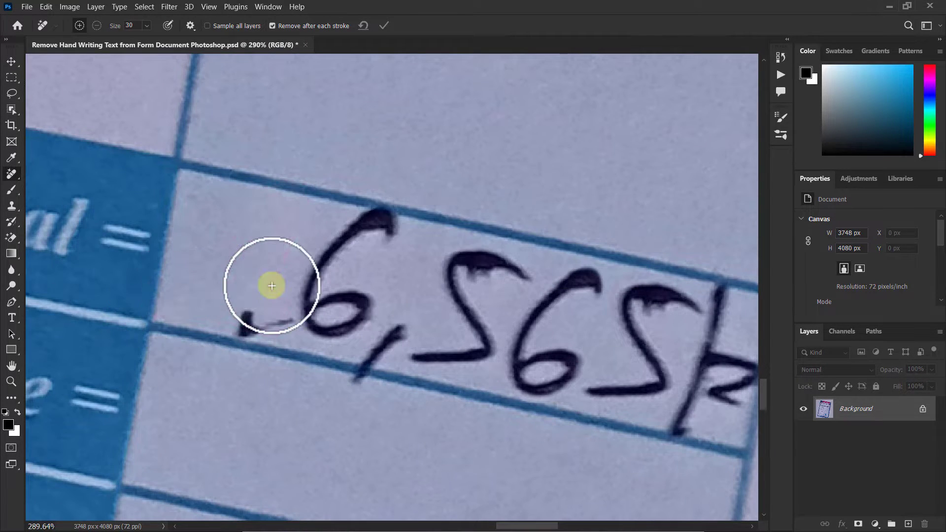
{"action": "mouse_move", "coordinate": [271, 281]}
{"action": "left_mouse_down"}
{"action": "mouse_move", "coordinate": [400, 331]}
{"action": "mouse_move", "coordinate": [589, 295]}
{"action": "left_mouse_up"}
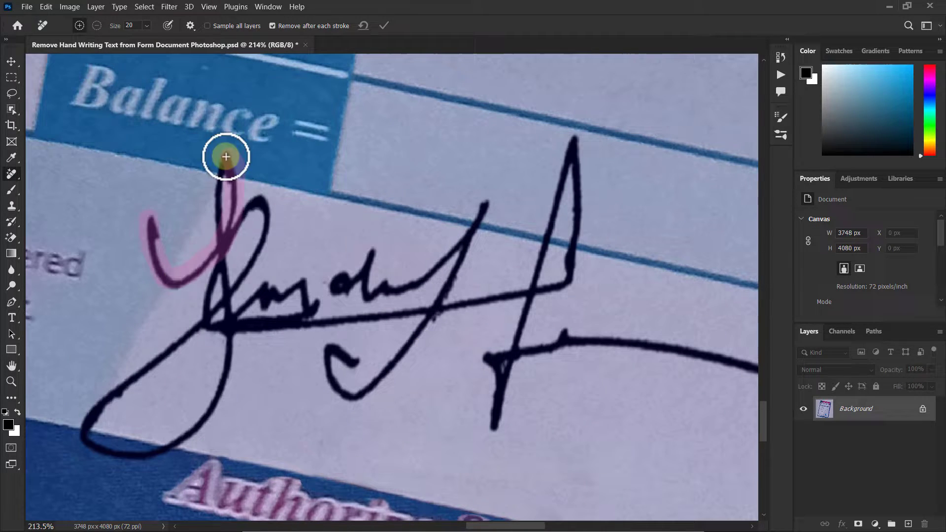
{"action": "mouse_move", "coordinate": [226, 157]}
{"action": "left_mouse_down"}
{"action": "mouse_move", "coordinate": [365, 291]}
{"action": "mouse_move", "coordinate": [667, 344]}
{"action": "left_mouse_up"}
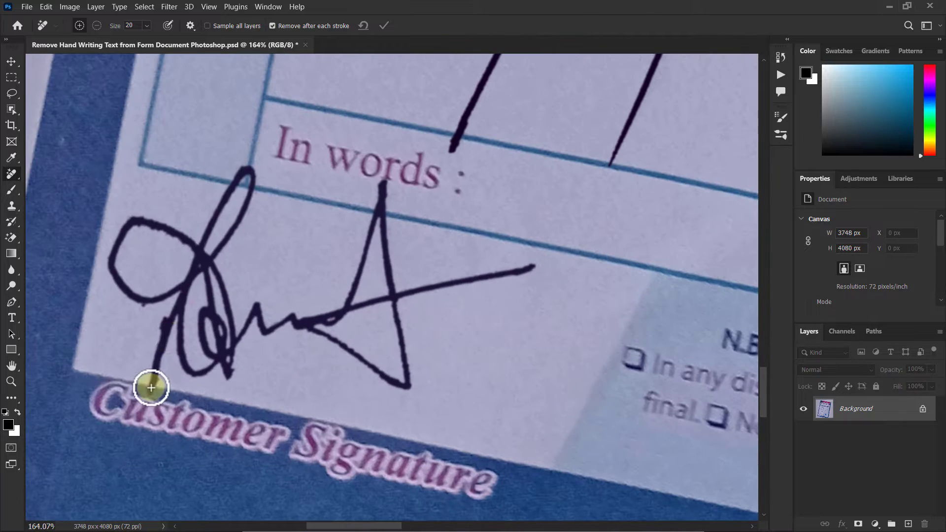
{"action": "mouse_move", "coordinate": [148, 386]}
{"action": "left_mouse_down"}
{"action": "mouse_move", "coordinate": [144, 224]}
{"action": "mouse_move", "coordinate": [250, 311]}
{"action": "mouse_move", "coordinate": [407, 376]}
{"action": "left_mouse_up"}
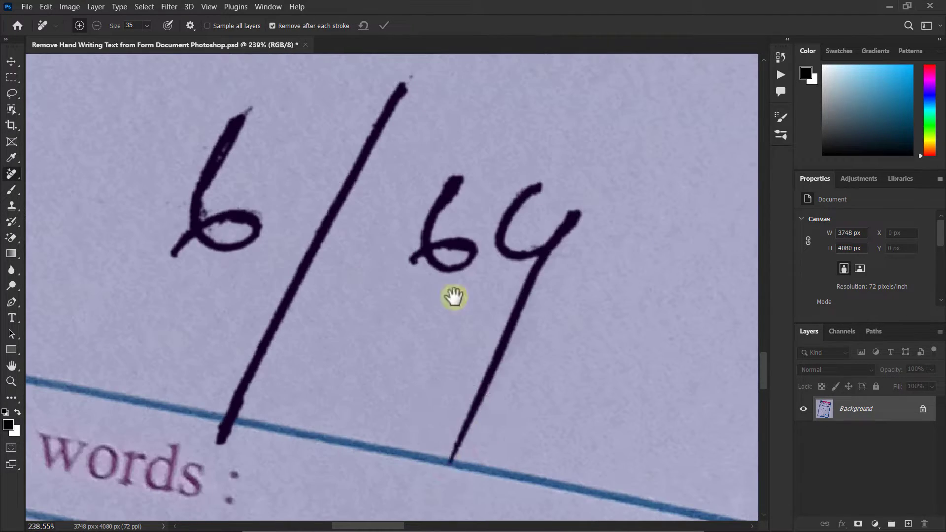
Erase the handwritten 6/64, Samsung F23, #6457 and One Plus N-20 SE product entries.
{"action": "left_click_drag", "start_coordinate": [450, 471], "coordinate": [172, 259]}
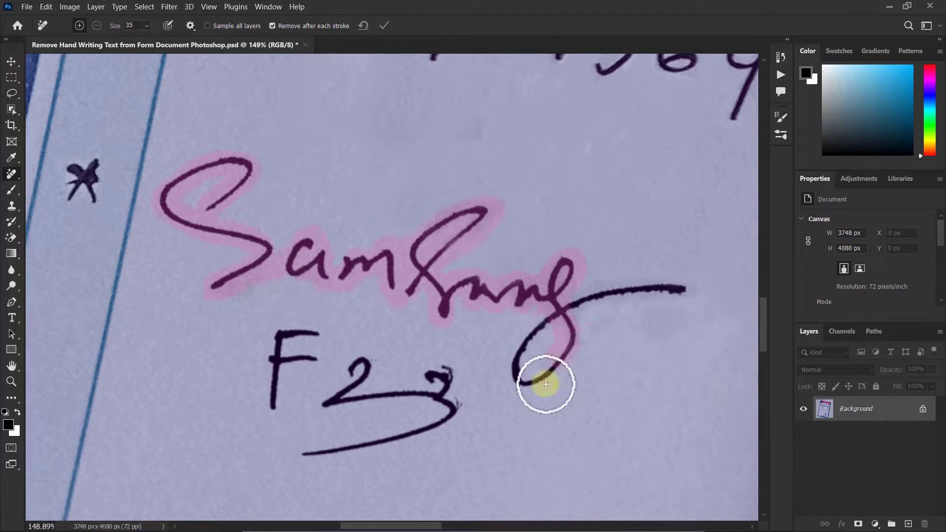
{"action": "left_click_drag", "start_coordinate": [545, 385], "coordinate": [331, 351]}
{"action": "left_click_drag", "start_coordinate": [133, 276], "coordinate": [549, 328]}
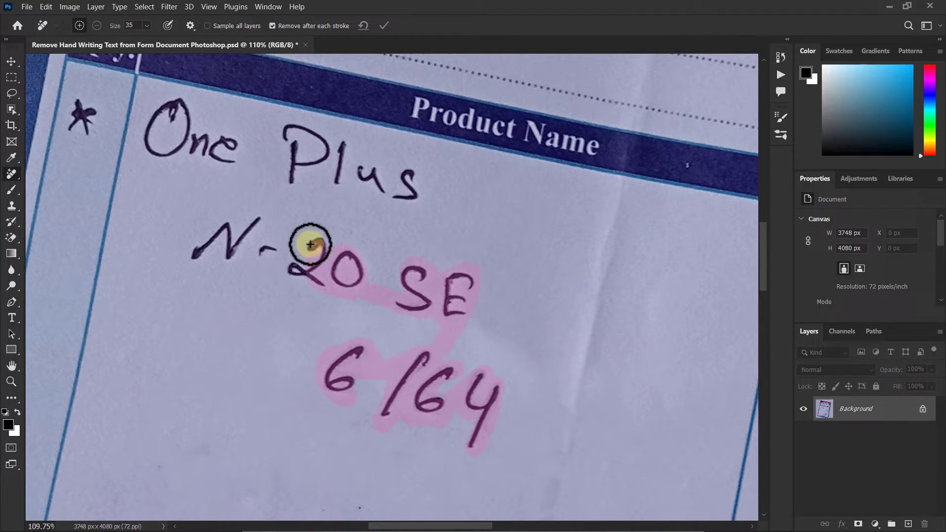
{"action": "left_click_drag", "start_coordinate": [313, 253], "coordinate": [412, 239]}
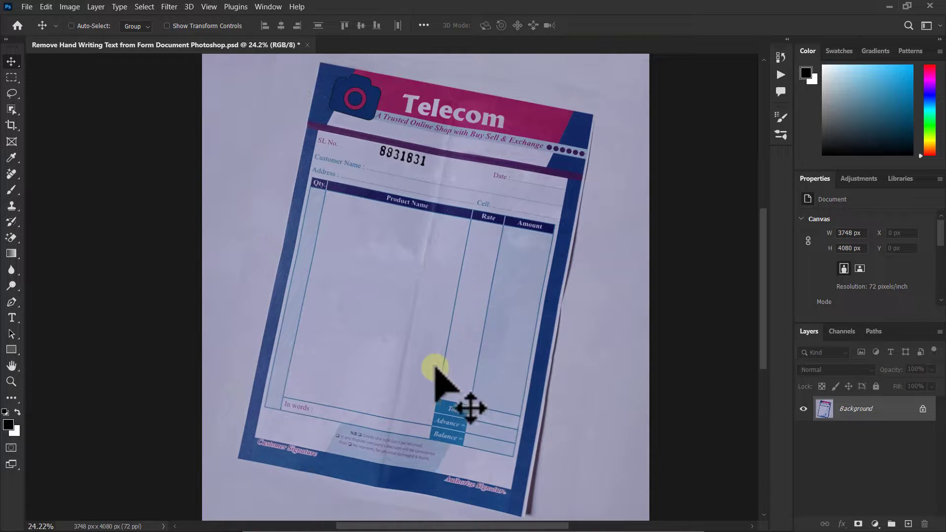
Apply the Camera Raw Filter's Geometry Upright Auto correction to straighten the form.
{"action": "left_click", "coordinate": [168, 6]}
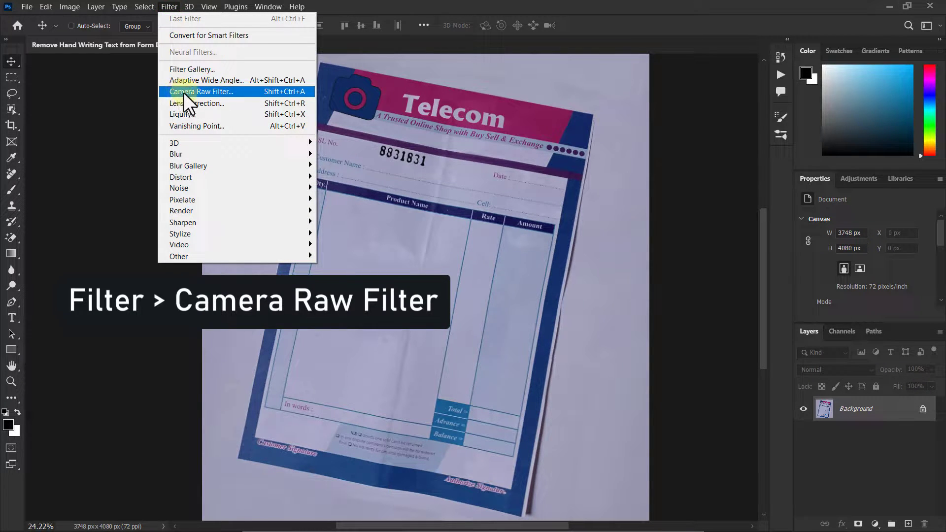
{"action": "left_click", "coordinate": [196, 91]}
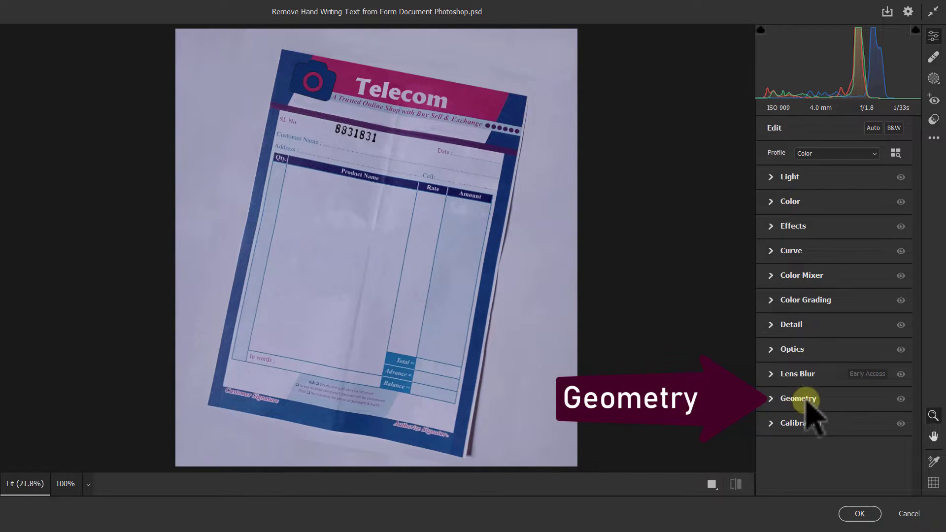
{"action": "left_click", "coordinate": [806, 400]}
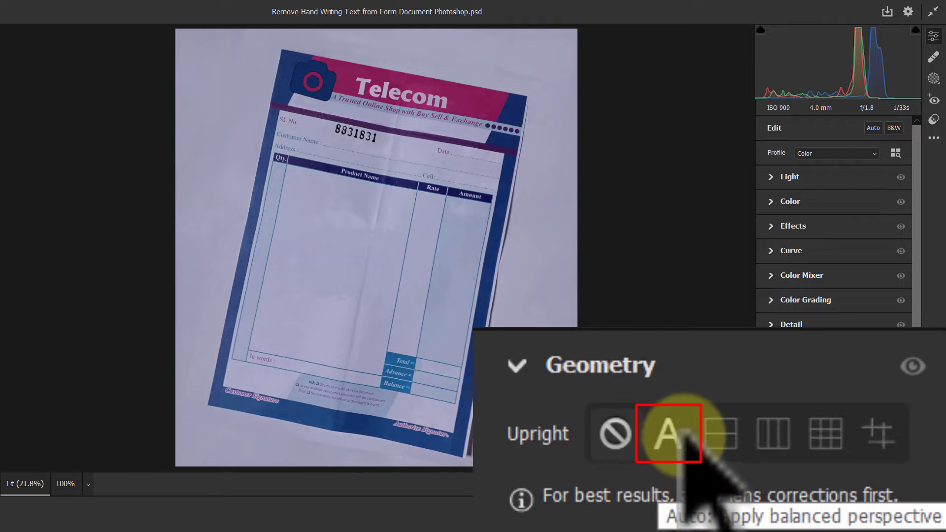
{"action": "left_click", "coordinate": [821, 420]}
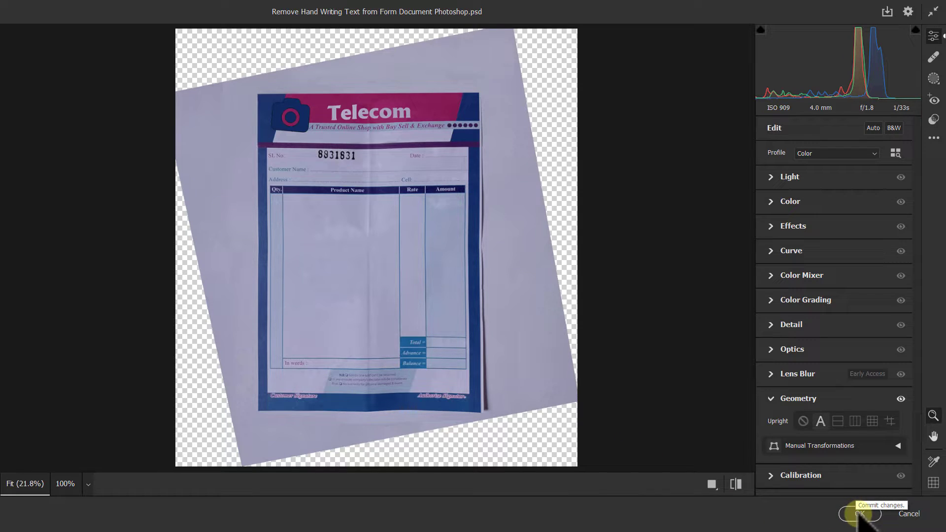
{"action": "left_click", "coordinate": [860, 514]}
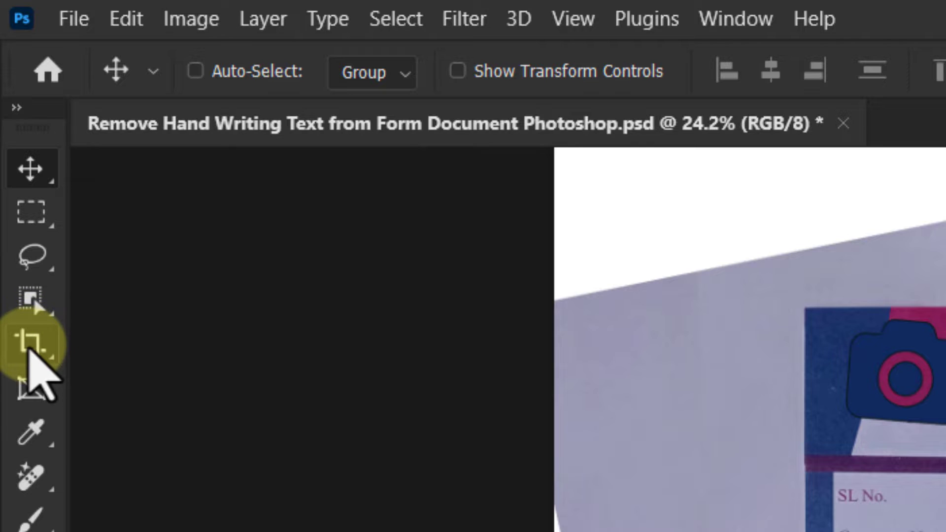
Select the Crop tool and pull the left, right and top crop edges in to the form.
{"action": "left_click_drag", "start_coordinate": [29, 348], "coordinate": [169, 349]}
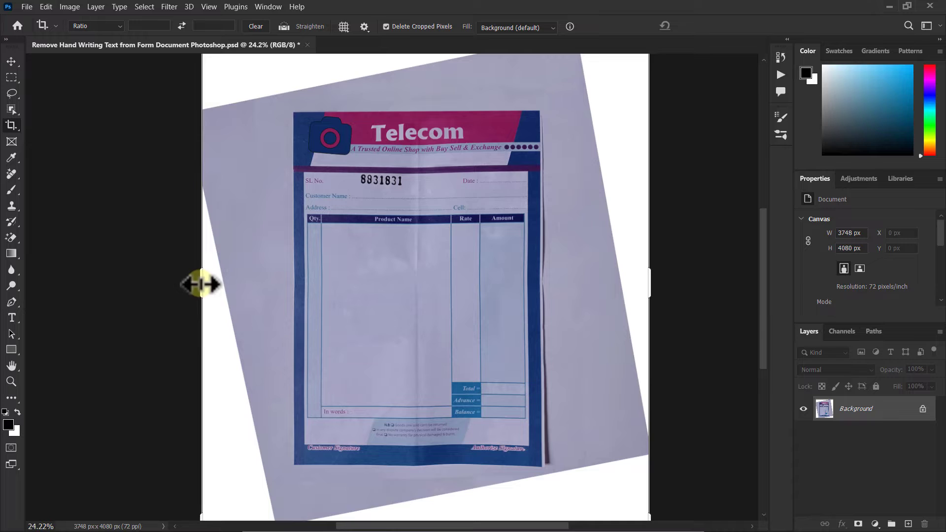
{"action": "left_click_drag", "start_coordinate": [202, 285], "coordinate": [245, 277]}
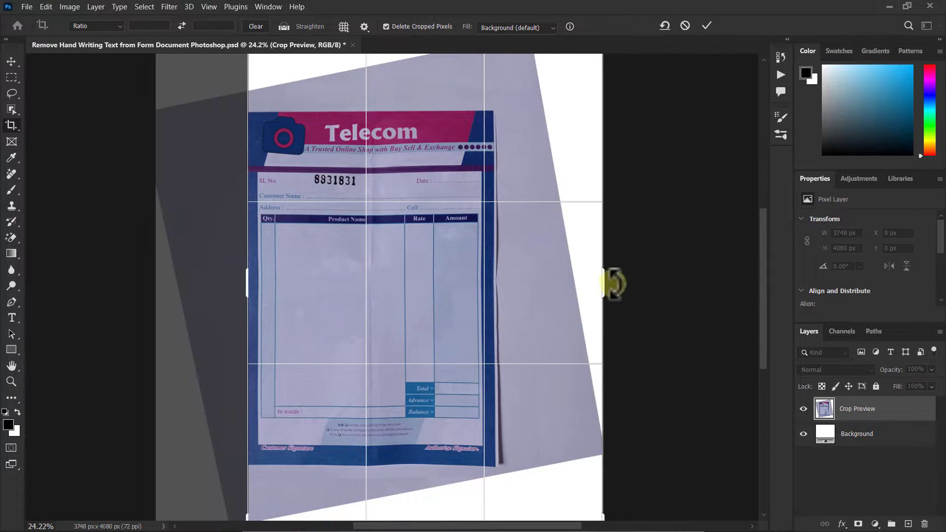
{"action": "left_click_drag", "start_coordinate": [611, 275], "coordinate": [547, 276]}
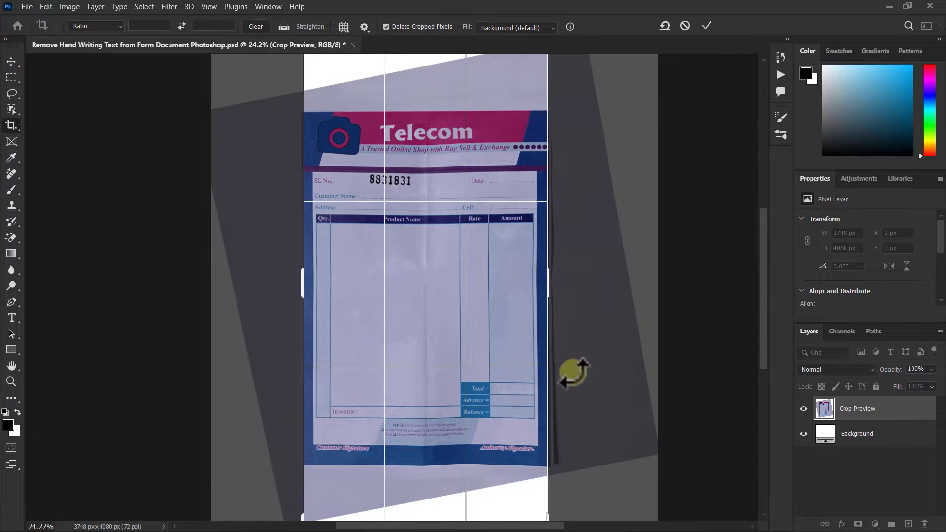
{"action": "left_click_drag", "start_coordinate": [425, 143], "coordinate": [422, 173]}
{"action": "left_click_drag", "start_coordinate": [424, 110], "coordinate": [428, 138]}
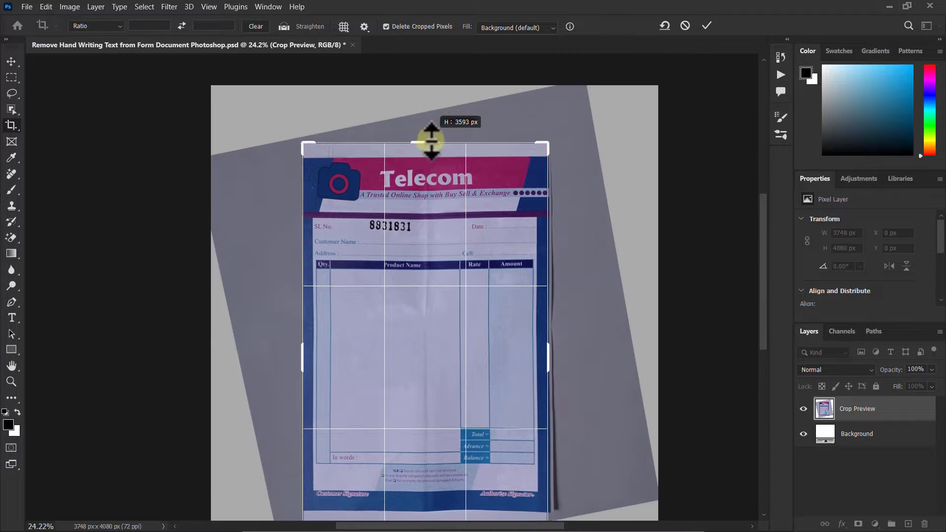
{"action": "left_click", "coordinate": [433, 141], "text": "ctrl"}
{"action": "left_click", "coordinate": [417, 141], "text": "alt"}
{"action": "scroll", "coordinate": [404, 159], "scroll_direction": "down", "scroll_amount": 5}
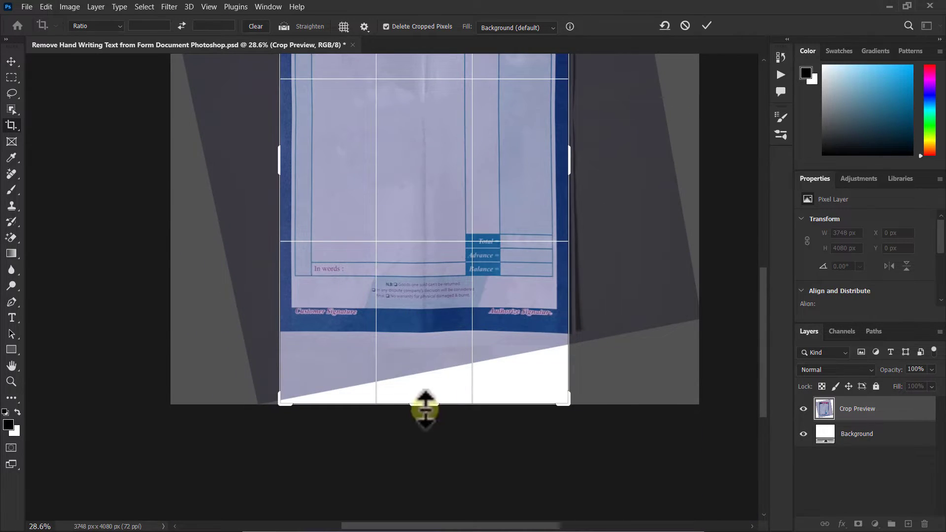
Raise the crop's bottom edge and align it with the form's blue border.
{"action": "left_click_drag", "start_coordinate": [425, 409], "coordinate": [429, 370]}
{"action": "left_click", "coordinate": [428, 369], "text": "ctrl"}
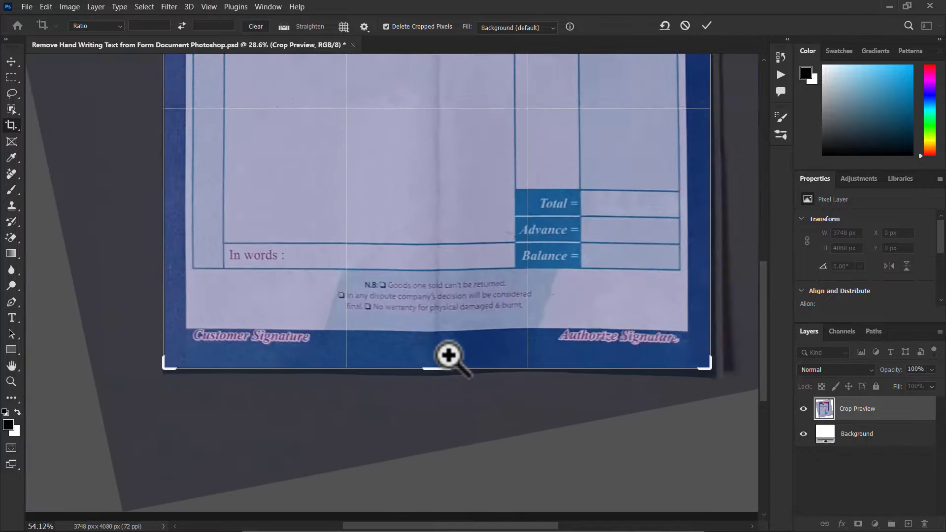
{"action": "left_click", "coordinate": [454, 370], "text": "ctrl"}
{"action": "left_click", "coordinate": [461, 380], "text": "alt"}
{"action": "scroll", "coordinate": [507, 475], "scroll_direction": "down", "scroll_amount": 3}
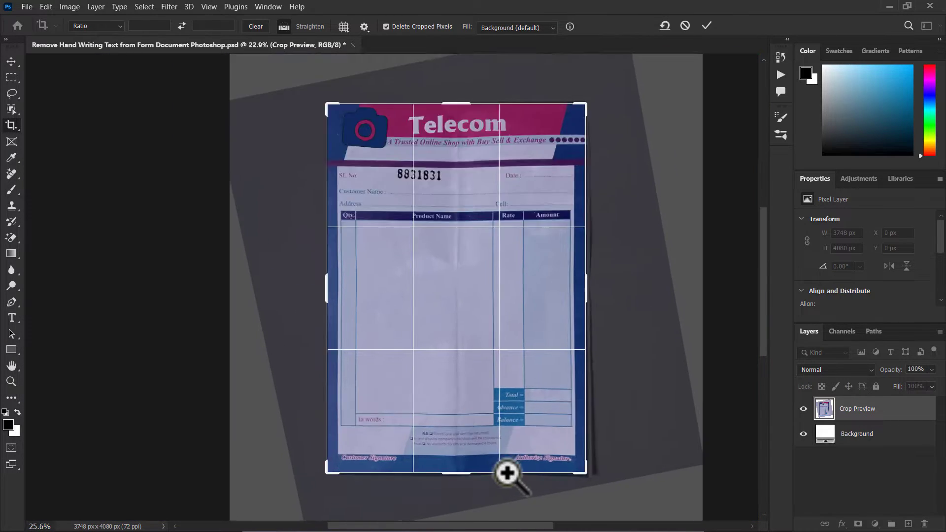
{"action": "scroll", "coordinate": [401, 385], "scroll_direction": "up", "scroll_amount": 5}
{"action": "left_click_drag", "start_coordinate": [274, 363], "coordinate": [278, 367]}
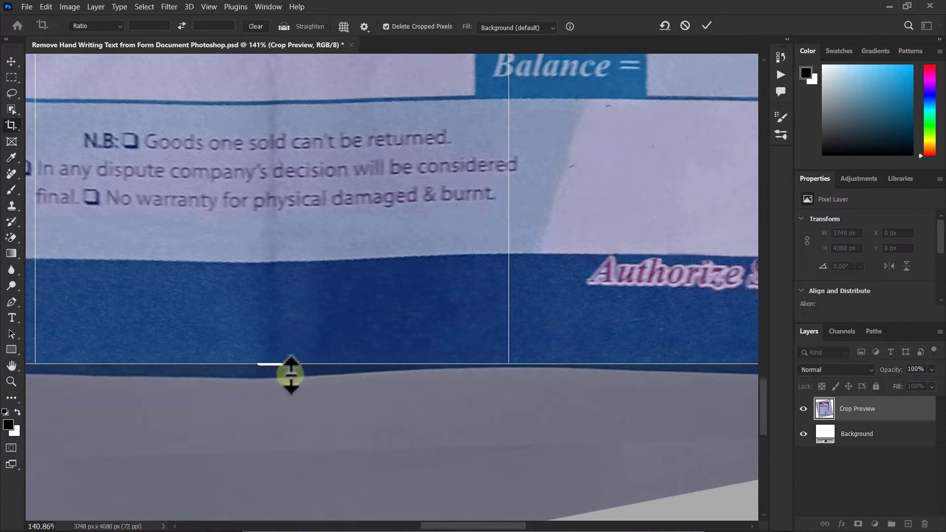
{"action": "scroll", "coordinate": [295, 379], "scroll_direction": "down", "scroll_amount": 5}
{"action": "scroll", "coordinate": [424, 98], "scroll_direction": "up", "scroll_amount": 3}
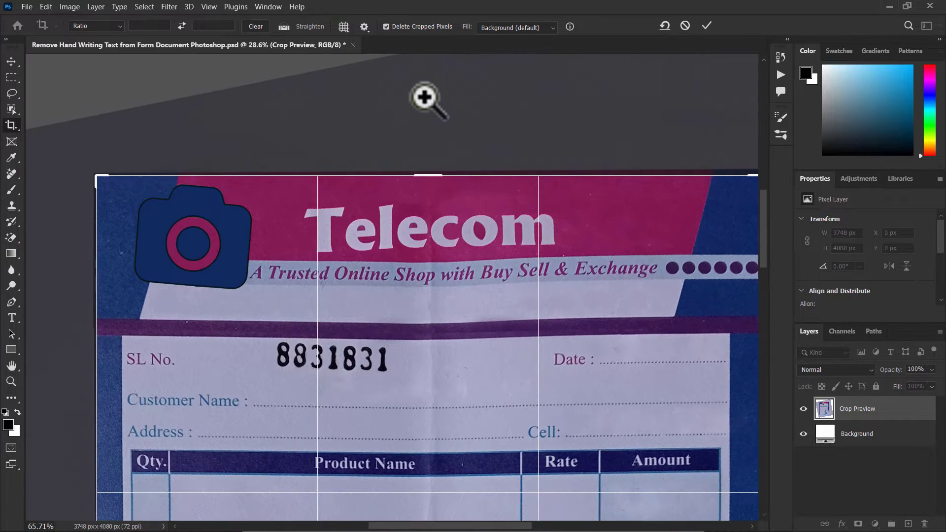
{"action": "scroll", "coordinate": [443, 182], "scroll_direction": "up", "scroll_amount": 2}
Fine-tune the top crop edge and commit the crop at 2047 × 2942 px.
{"action": "left_click_drag", "start_coordinate": [433, 184], "coordinate": [431, 183]}
{"action": "scroll", "coordinate": [409, 162], "scroll_direction": "down", "scroll_amount": 4}
{"action": "scroll", "coordinate": [409, 161], "scroll_direction": "down", "scroll_amount": 1}
{"action": "scroll", "coordinate": [422, 274], "scroll_direction": "down", "scroll_amount": 3}
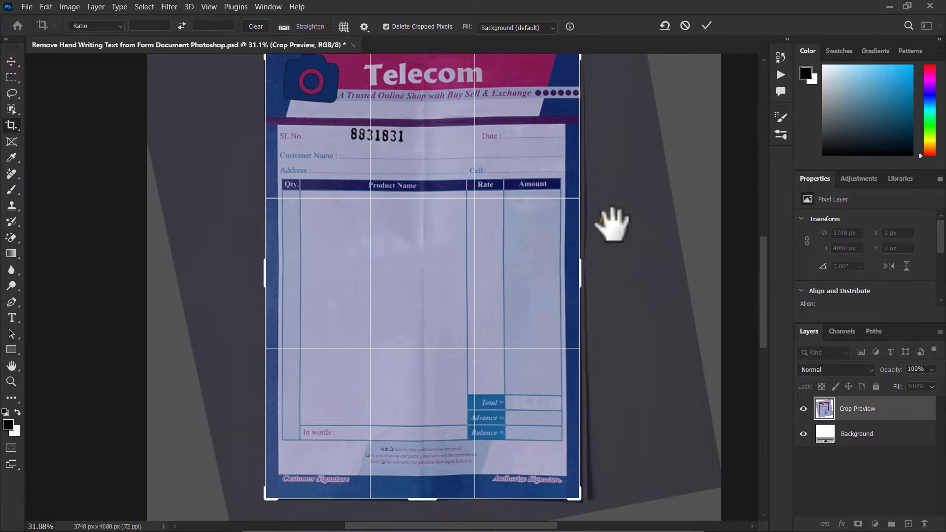
{"action": "scroll", "coordinate": [475, 260], "scroll_direction": "down", "scroll_amount": 1}
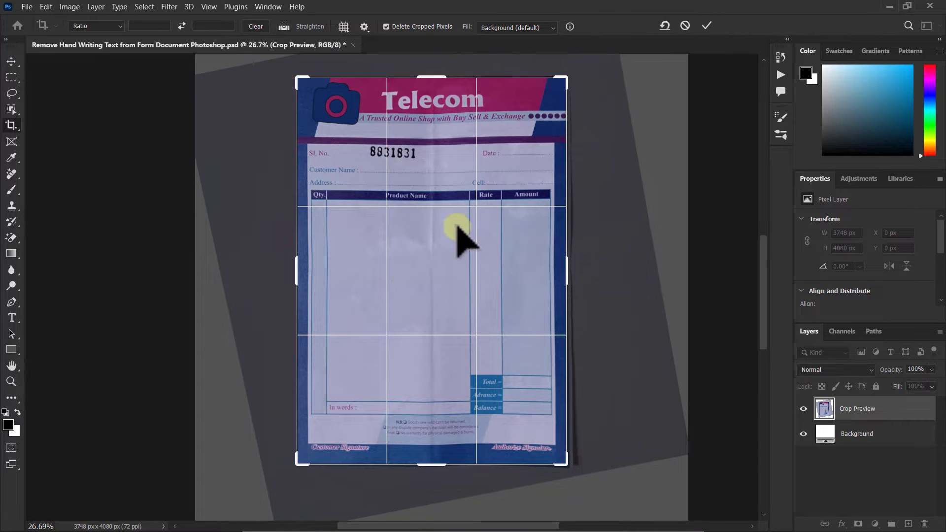
{"action": "left_click", "coordinate": [706, 25]}
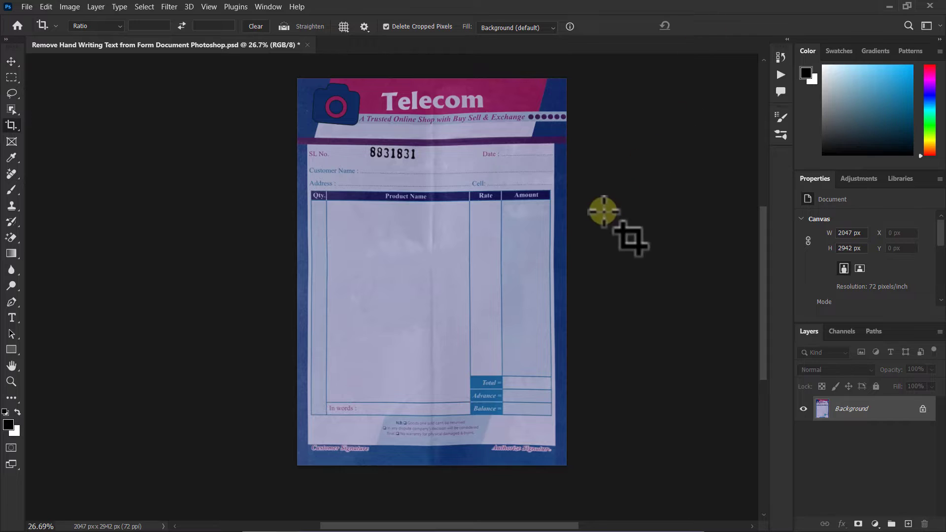
{"action": "scroll", "coordinate": [458, 171], "scroll_direction": "up", "scroll_amount": 1}
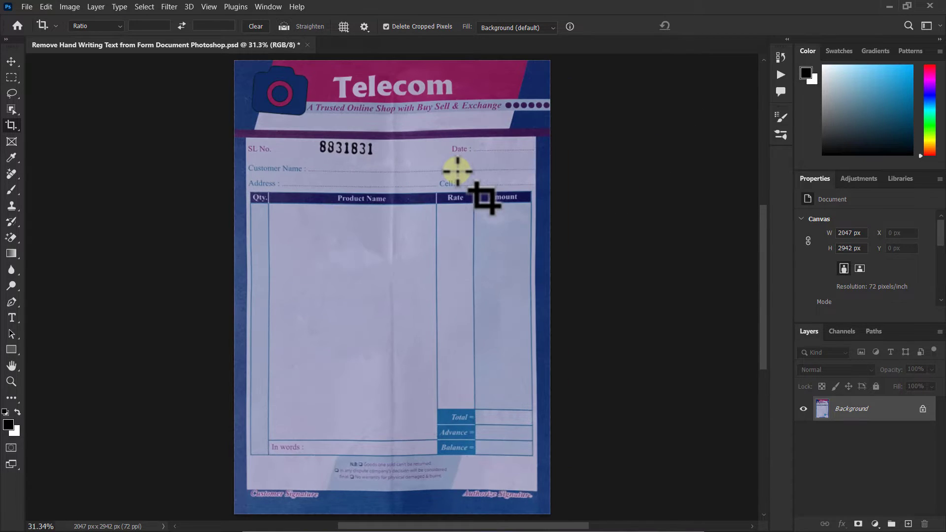
Switch to the Move tool and apply Auto Tone, then Auto Contrast, to the cropped form.
{"action": "left_click", "coordinate": [11, 58]}
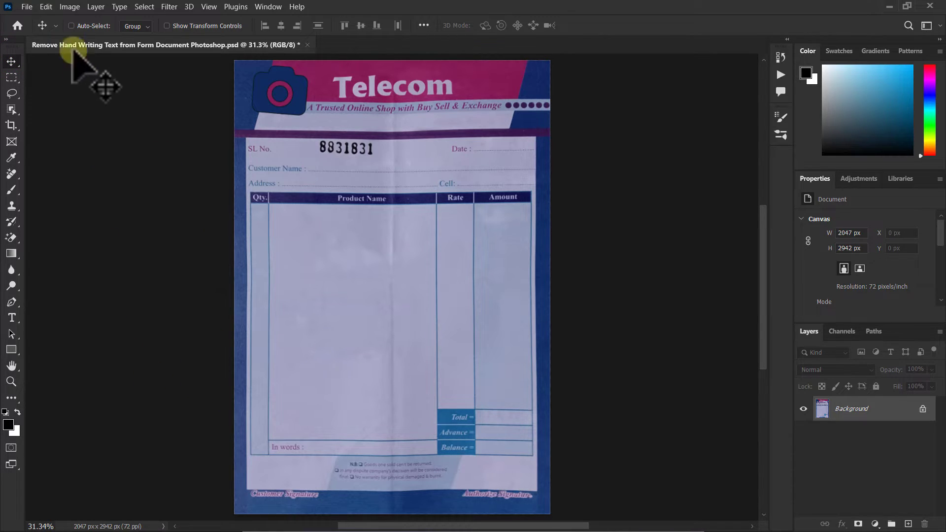
{"action": "left_click", "coordinate": [68, 6]}
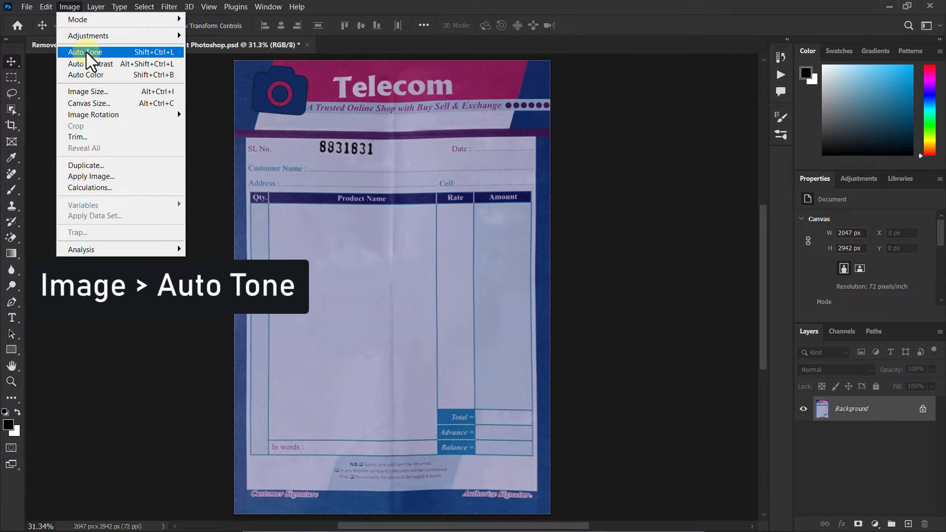
{"action": "left_click", "coordinate": [85, 51]}
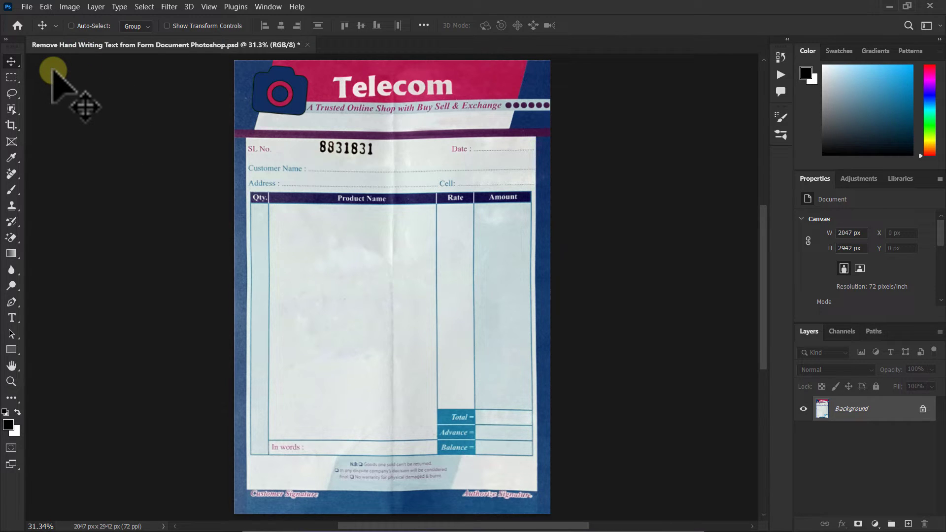
{"action": "left_click", "coordinate": [68, 7]}
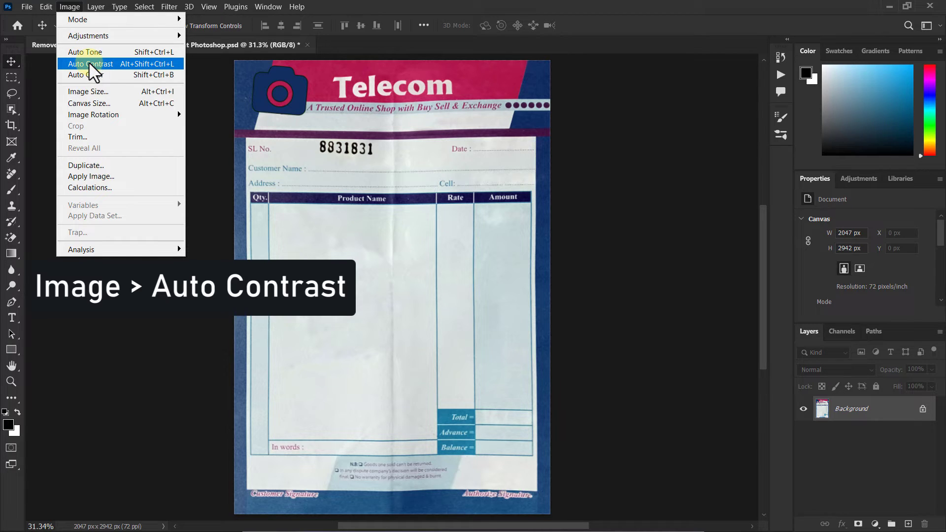
{"action": "left_click", "coordinate": [89, 63]}
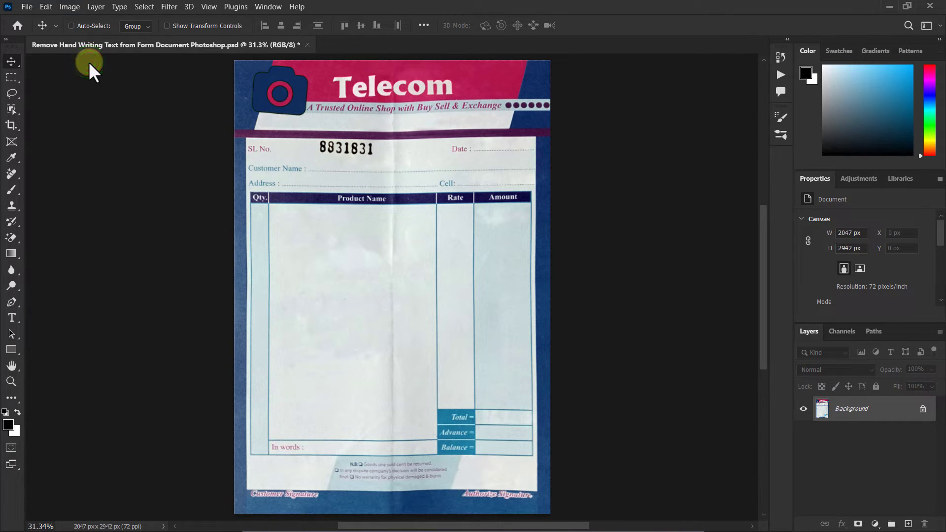
{"action": "left_click", "coordinate": [72, 7]}
{"action": "left_click", "coordinate": [75, 35]}
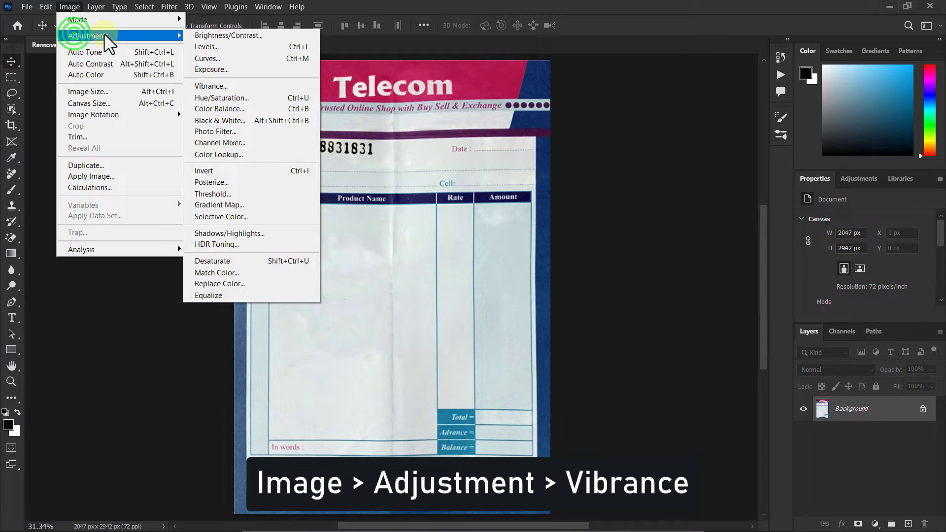
Apply a Vibrance adjustment of +10 vibrance and +5 saturation to the form.
{"action": "left_click", "coordinate": [210, 84]}
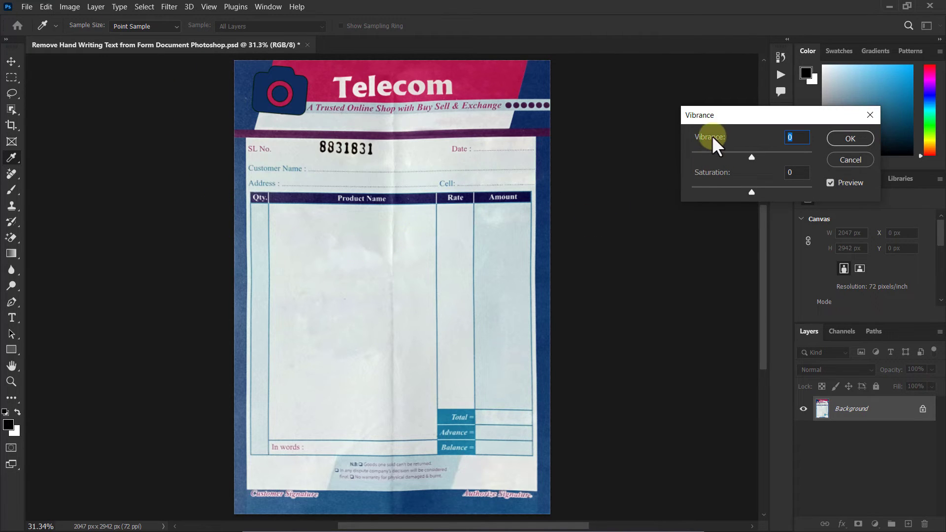
{"action": "left_click", "coordinate": [751, 157]}
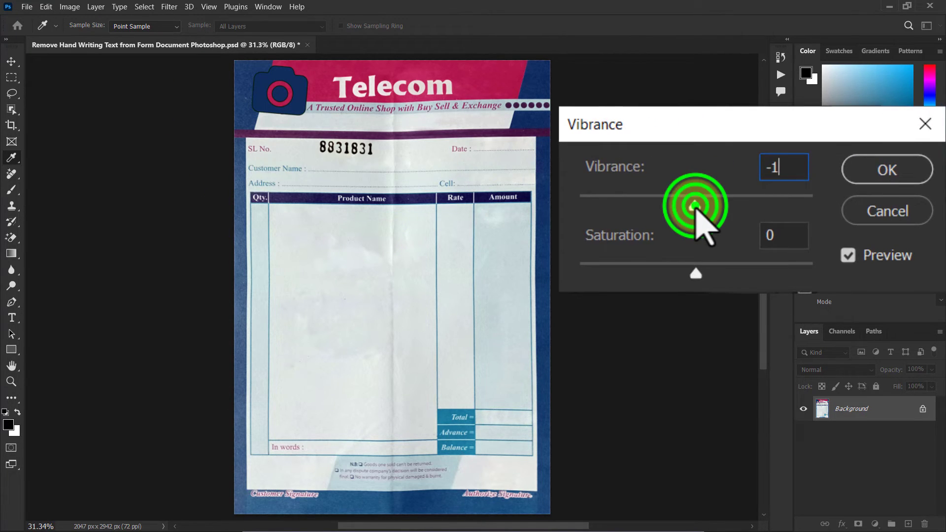
{"action": "left_click_drag", "start_coordinate": [695, 206], "coordinate": [704, 206]}
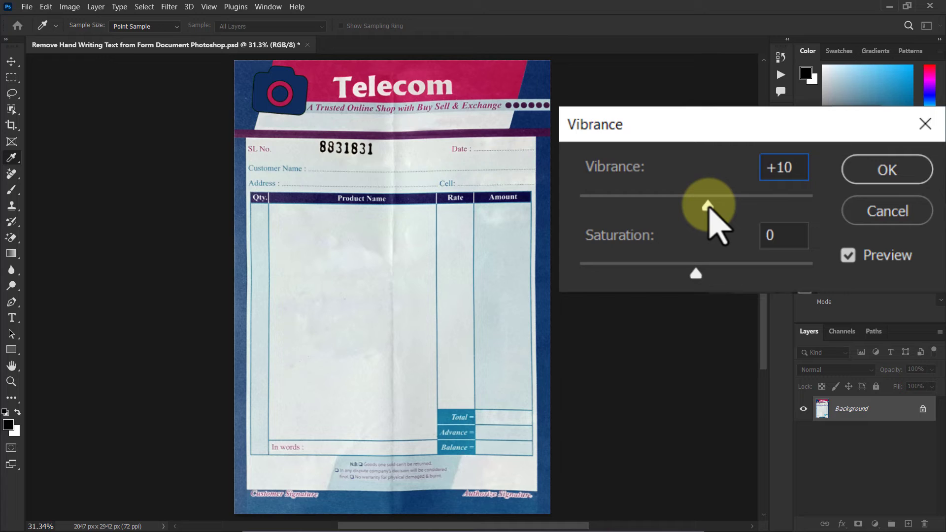
{"action": "left_click_drag", "start_coordinate": [695, 274], "coordinate": [702, 274]}
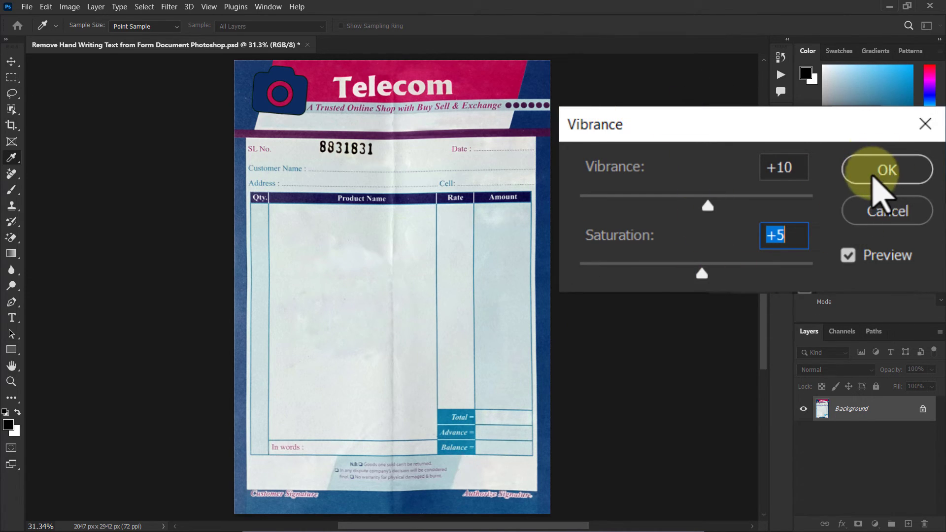
{"action": "left_click", "coordinate": [881, 172]}
{"action": "key", "text": "v"}
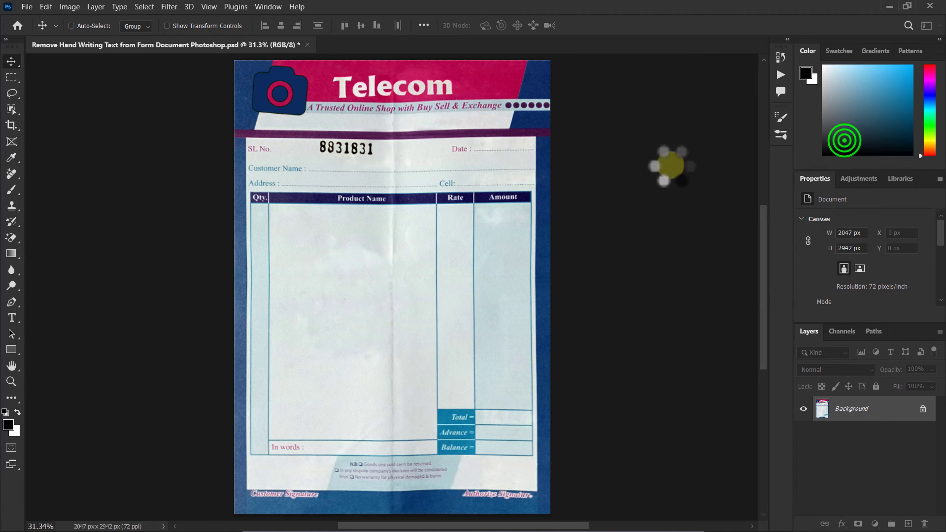